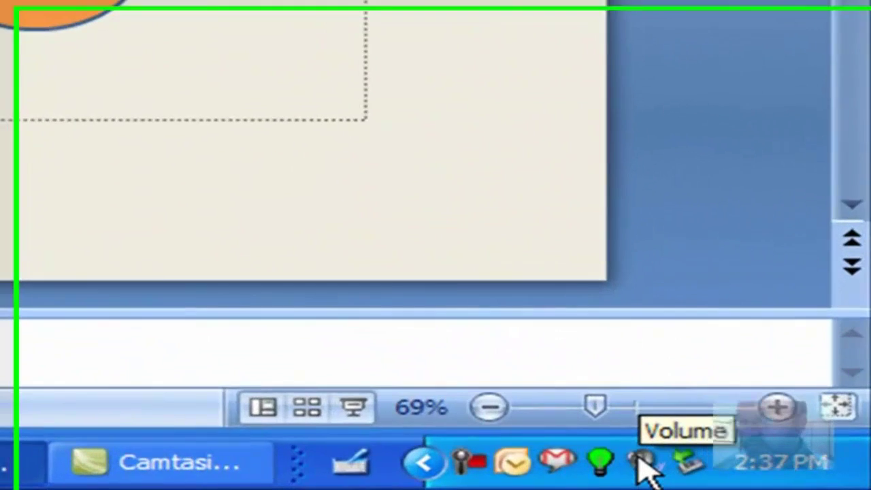
Raise the microphone to maximum in Volume Control's Recording controls, then close the mixer.
{"action": "double_click", "coordinate": [636, 462]}
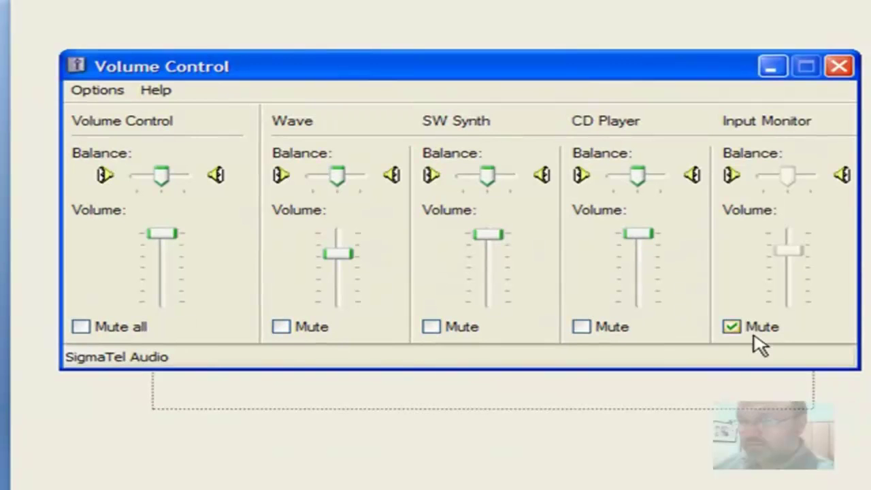
{"action": "left_click", "coordinate": [111, 91]}
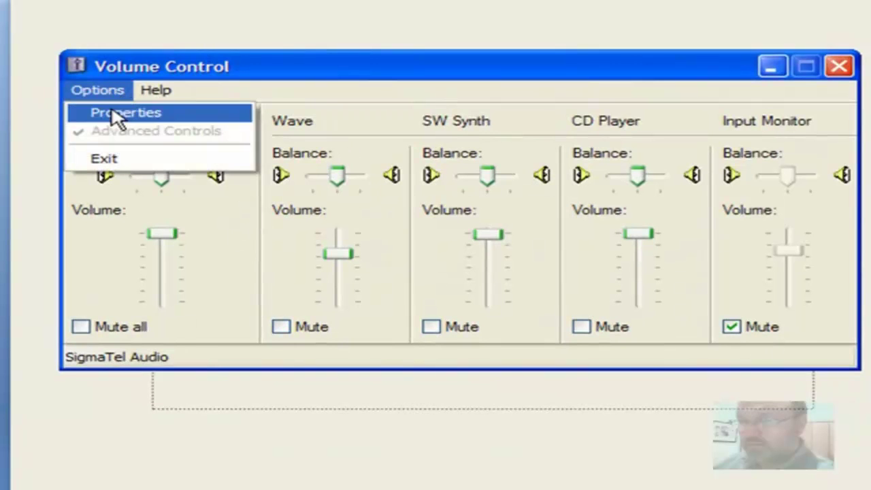
{"action": "left_click", "coordinate": [111, 112]}
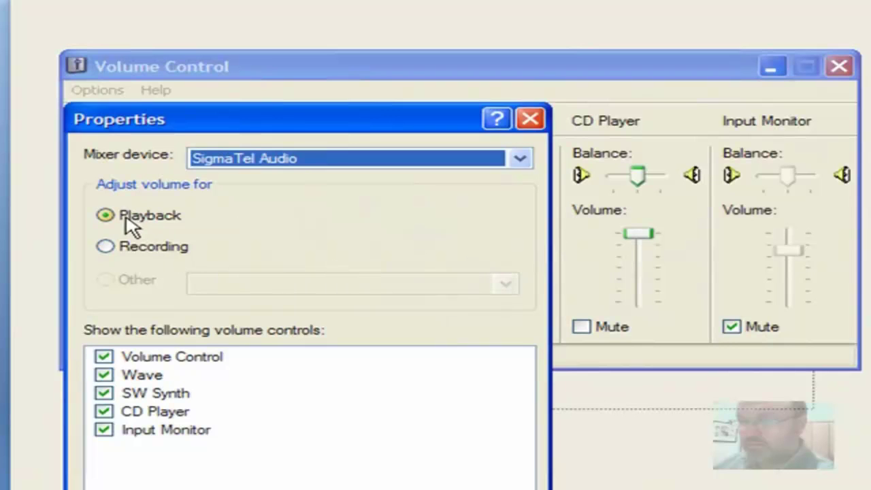
{"action": "left_click", "coordinate": [107, 248]}
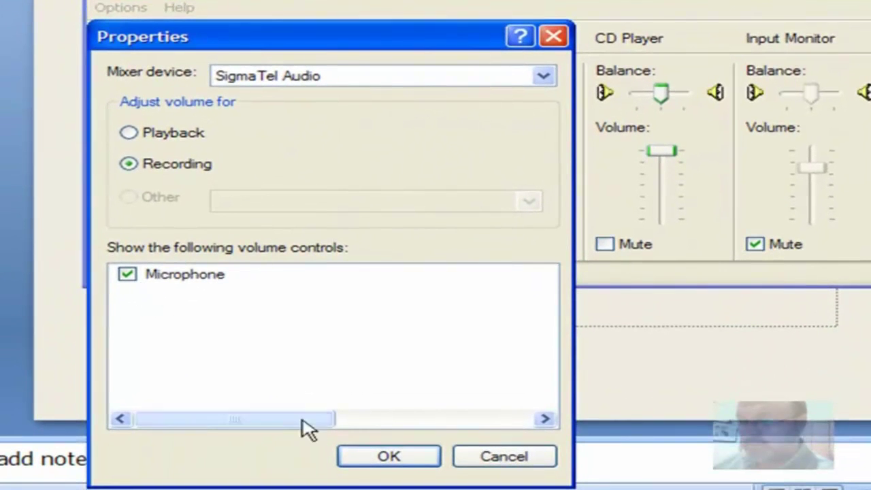
{"action": "left_click", "coordinate": [351, 461]}
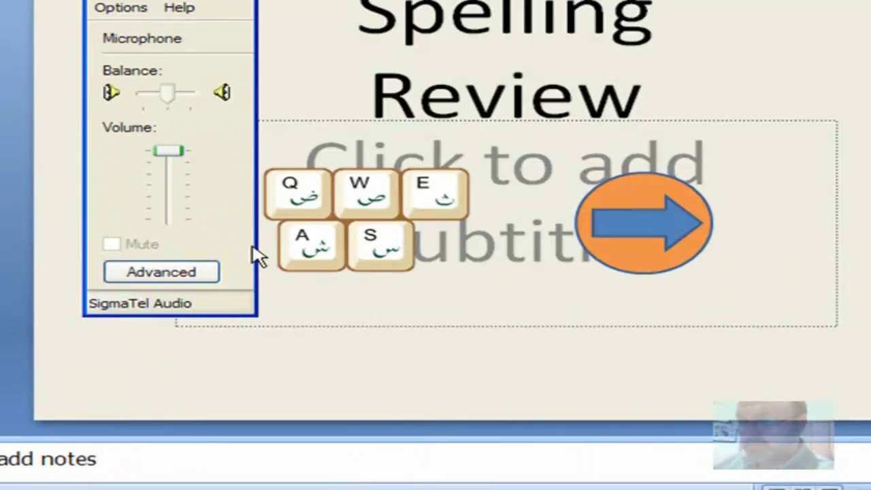
{"action": "mouse_move", "coordinate": [171, 156]}
{"action": "left_mouse_down"}
{"action": "mouse_move", "coordinate": [169, 212]}
{"action": "mouse_move", "coordinate": [164, 147]}
{"action": "mouse_move", "coordinate": [171, 197]}
{"action": "mouse_move", "coordinate": [184, 145]}
{"action": "left_mouse_up"}
{"action": "left_click", "coordinate": [245, 1]}
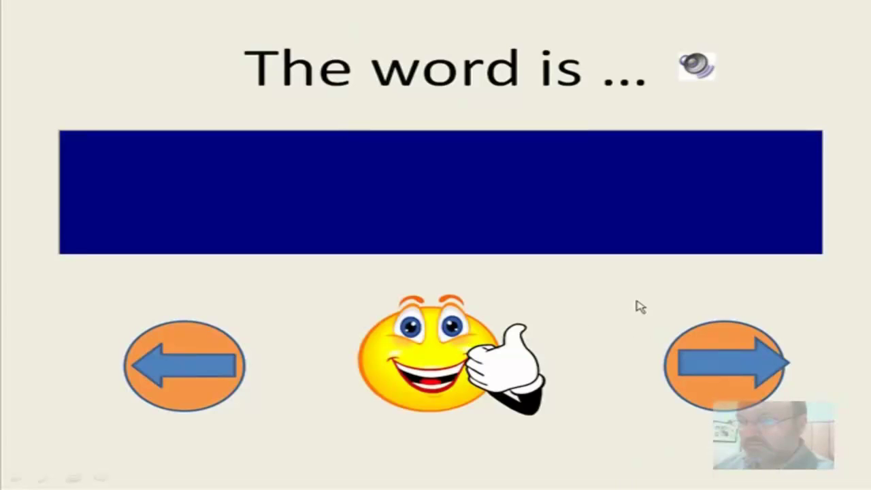
End the slide show to return to slide 2 in Normal view.
{"action": "key", "text": "Escape"}
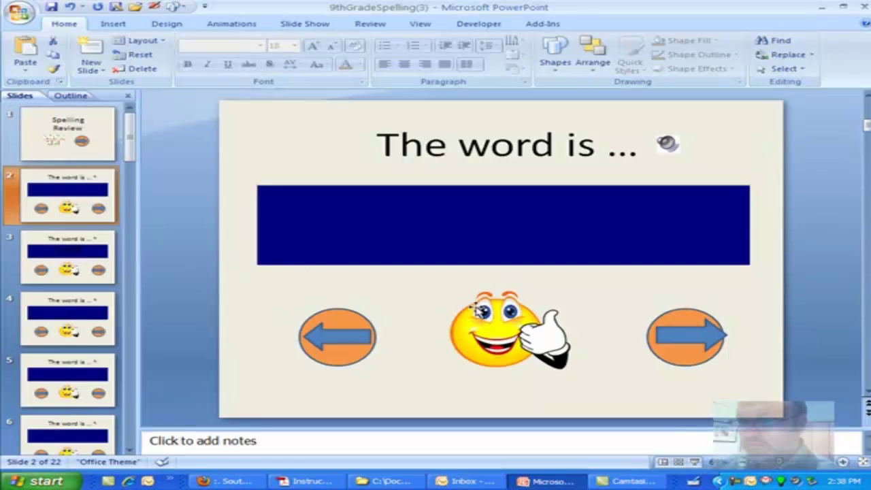
Set the right-hand arrow button's circle fill to No fill.
{"action": "left_click", "coordinate": [673, 318]}
{"action": "right_click", "coordinate": [672, 318]}
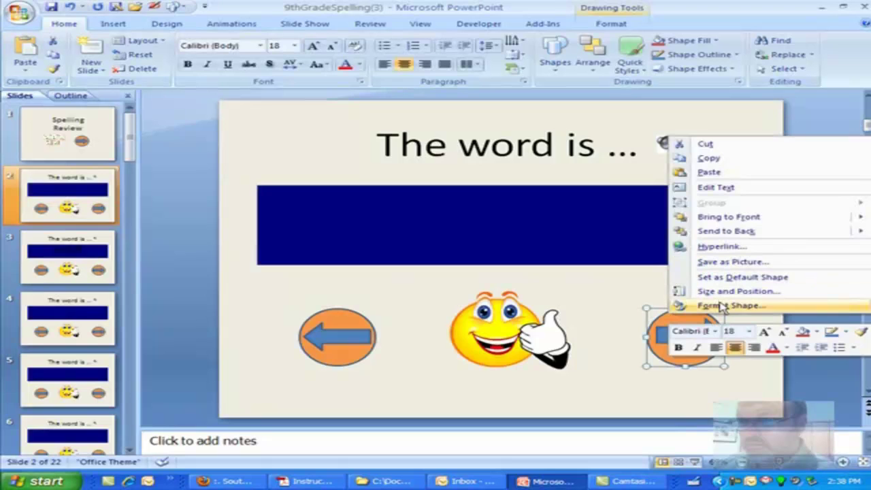
{"action": "left_click", "coordinate": [722, 307]}
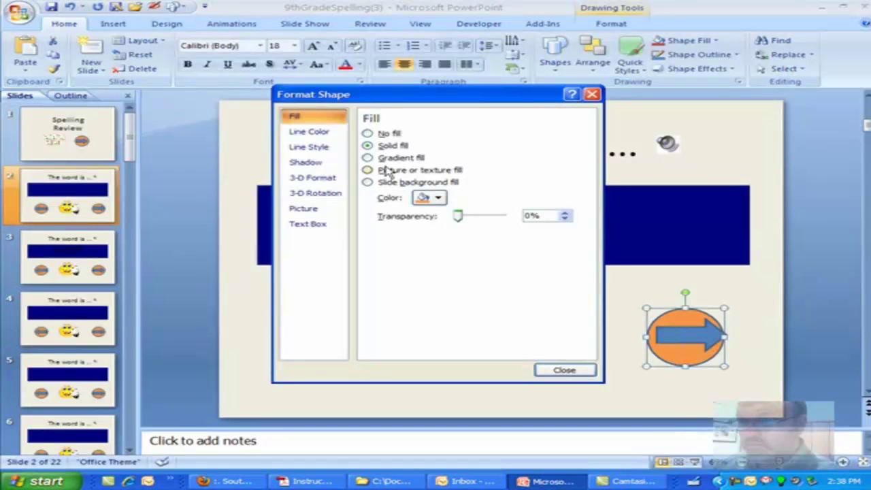
{"action": "left_click", "coordinate": [367, 134]}
{"action": "left_click", "coordinate": [544, 369]}
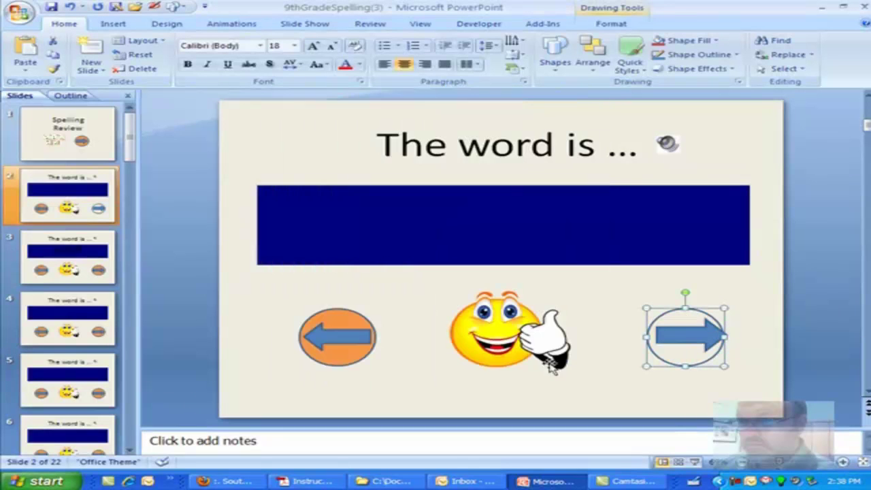
Enlarge the blue arrow inside the circle by stretching both corners outward.
{"action": "left_click", "coordinate": [675, 340]}
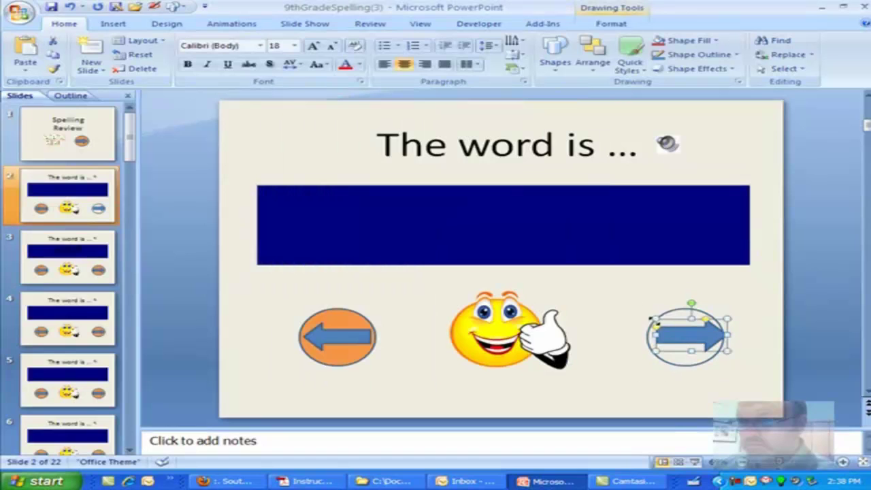
{"action": "left_click_drag", "start_coordinate": [652, 318], "coordinate": [640, 300]}
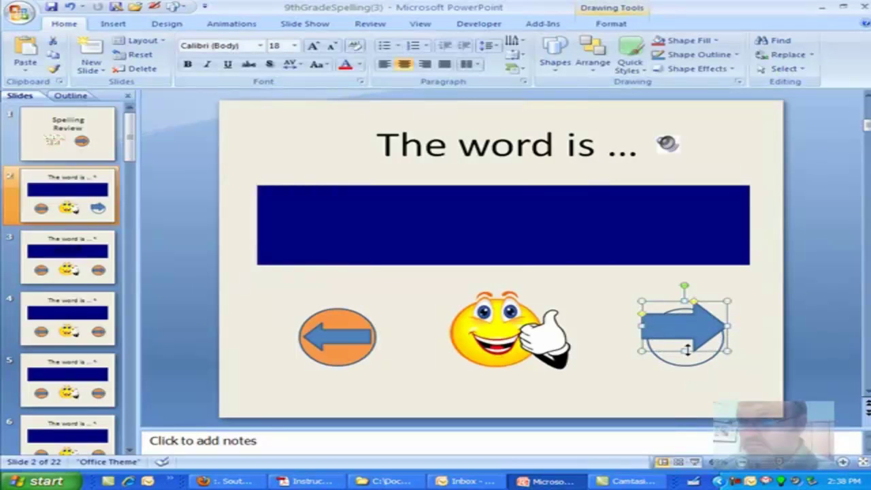
{"action": "left_click_drag", "start_coordinate": [726, 351], "coordinate": [733, 367]}
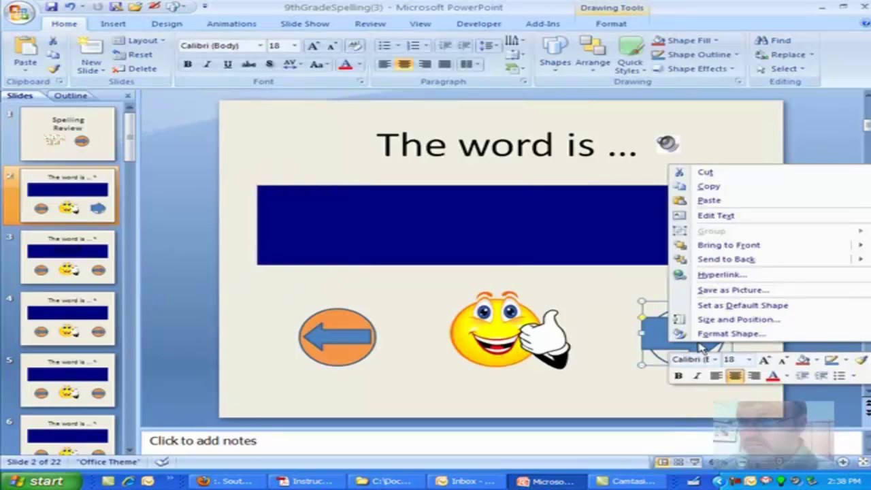
{"action": "right_click", "coordinate": [700, 343]}
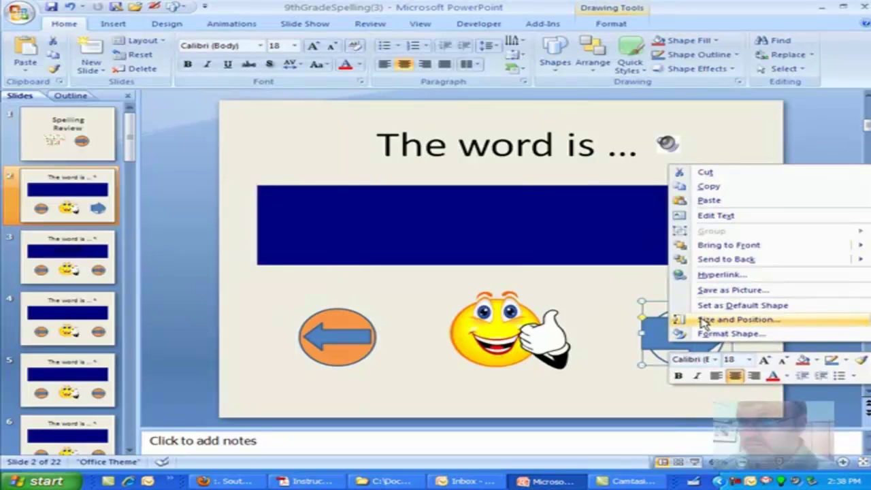
{"action": "left_click", "coordinate": [707, 274]}
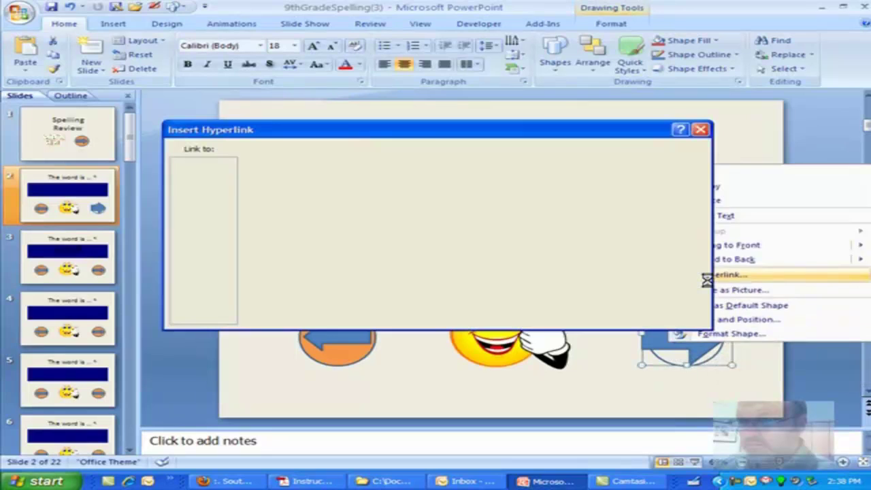
{"action": "left_click", "coordinate": [700, 129]}
{"action": "left_click", "coordinate": [677, 311]}
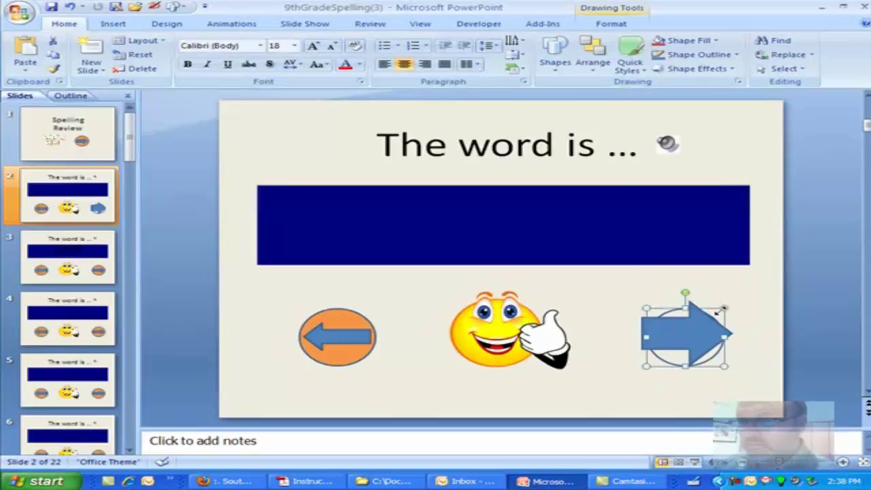
Send the blue arrow behind the circle and enlarge the circle around it.
{"action": "left_click", "coordinate": [670, 326]}
{"action": "right_click", "coordinate": [670, 323]}
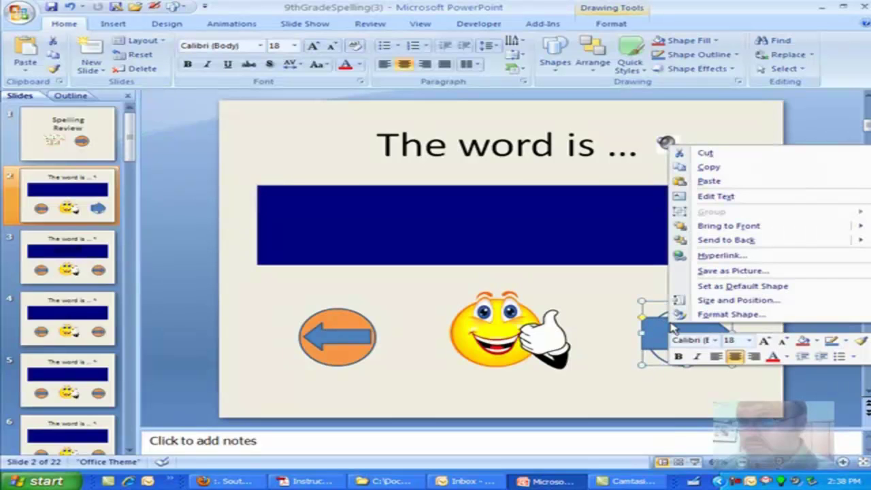
{"action": "mouse_move", "coordinate": [734, 243]}
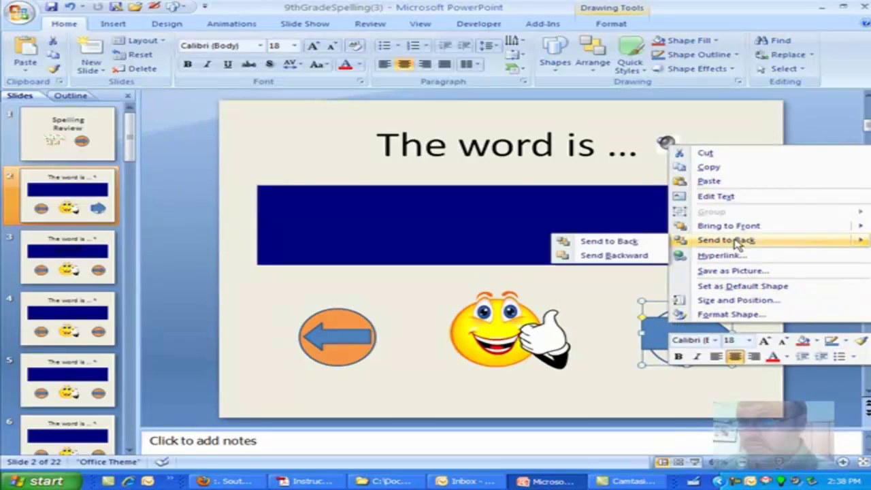
{"action": "left_click", "coordinate": [653, 242]}
{"action": "left_click", "coordinate": [678, 315]}
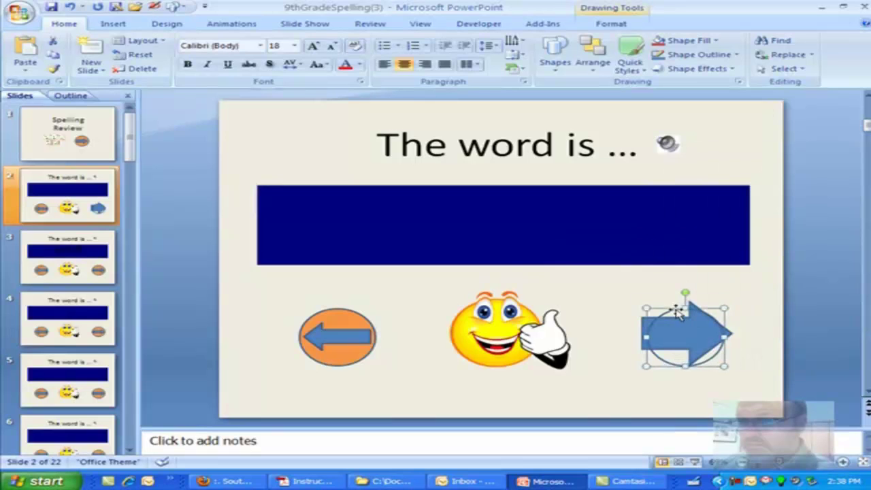
{"action": "left_click_drag", "start_coordinate": [645, 308], "coordinate": [618, 287]}
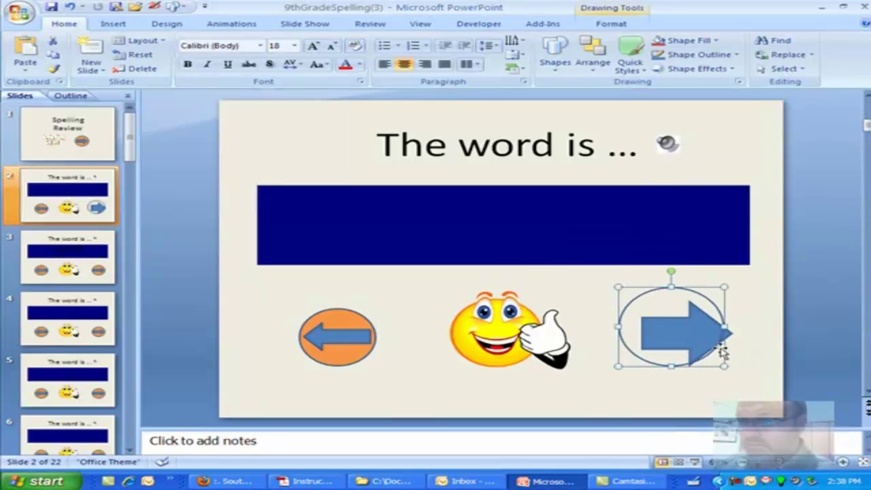
{"action": "left_click_drag", "start_coordinate": [724, 366], "coordinate": [737, 374]}
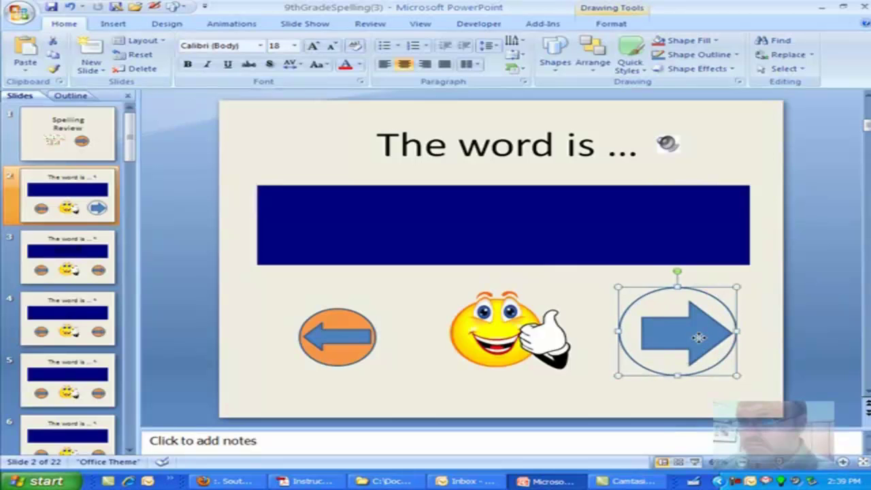
Make the button hyperlink to the Next Slide on mouse click, then start the slide show.
{"action": "right_click", "coordinate": [698, 337]}
{"action": "left_click", "coordinate": [737, 270]}
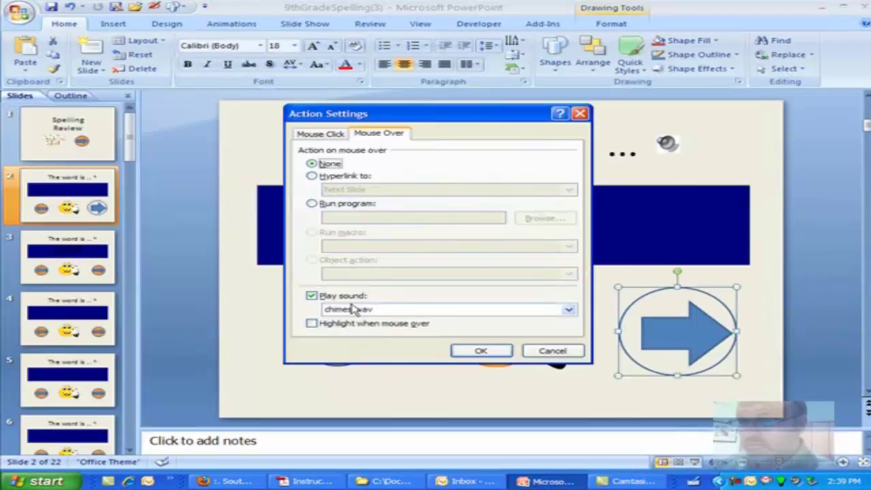
{"action": "left_click", "coordinate": [334, 136]}
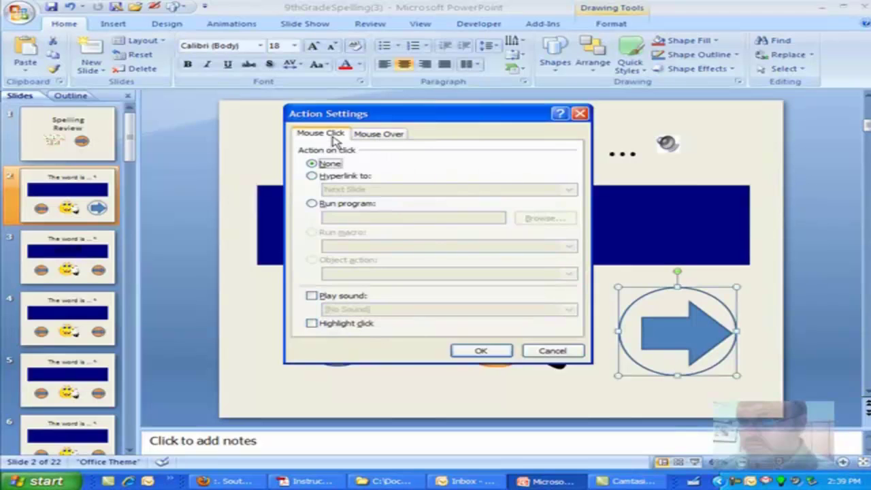
{"action": "left_click", "coordinate": [311, 176]}
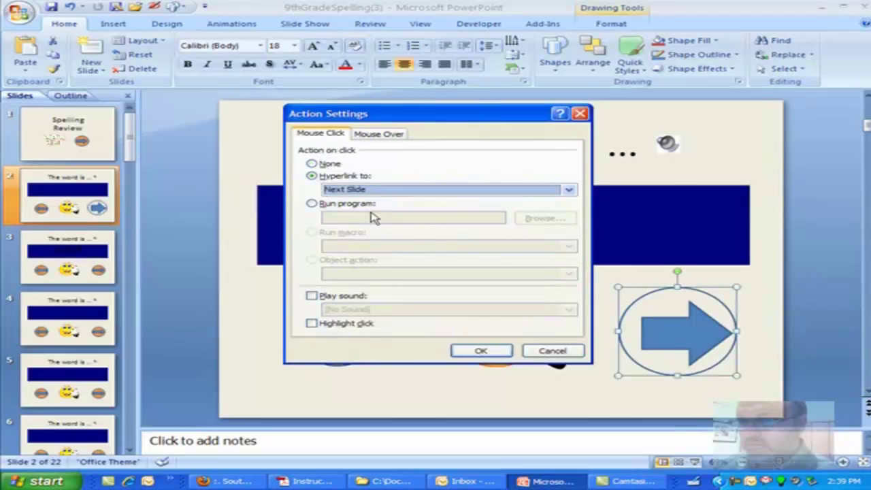
{"action": "left_click", "coordinate": [481, 350]}
{"action": "left_click", "coordinate": [694, 462]}
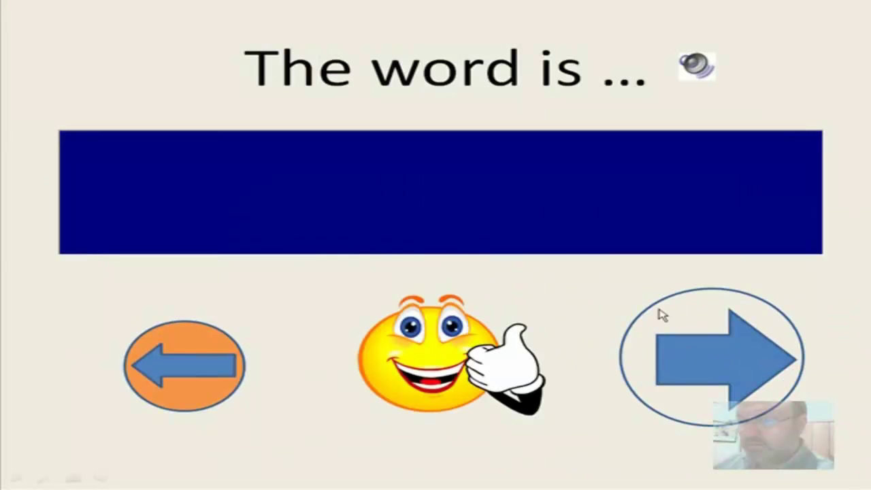
Advance with the linked right arrow, then click again to end the show.
{"action": "left_click", "coordinate": [734, 360]}
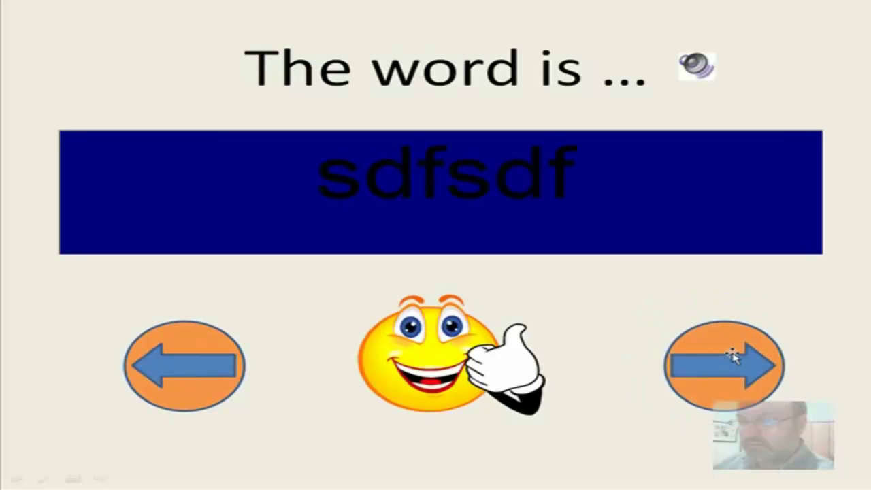
{"action": "left_click", "coordinate": [693, 364]}
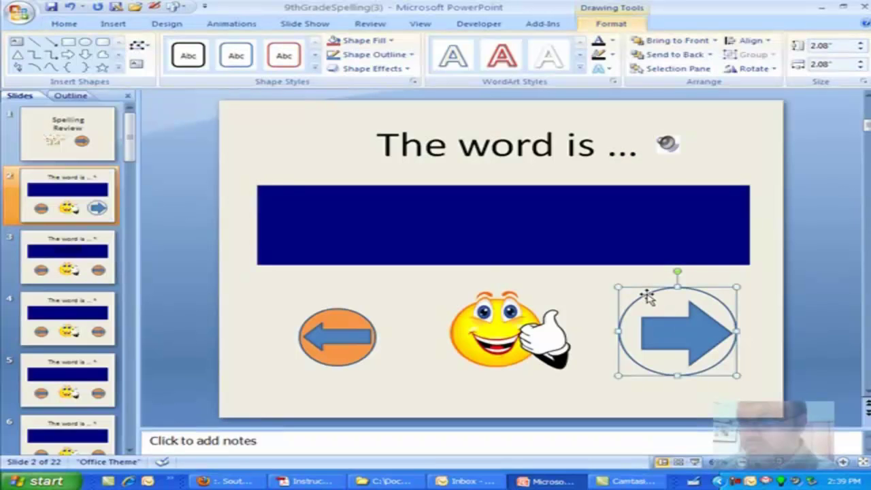
Set the arrow button's circle line colour to No line, then start the slide show.
{"action": "right_click", "coordinate": [646, 293]}
{"action": "left_click", "coordinate": [691, 286]}
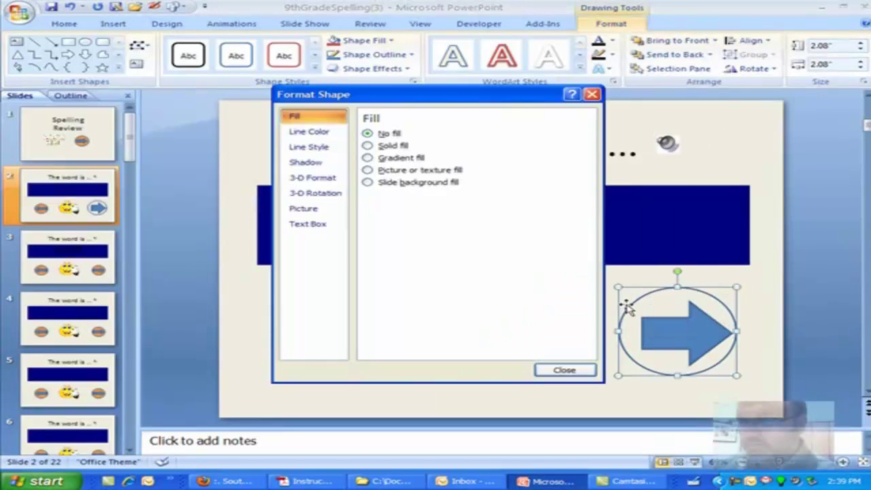
{"action": "left_click", "coordinate": [310, 132]}
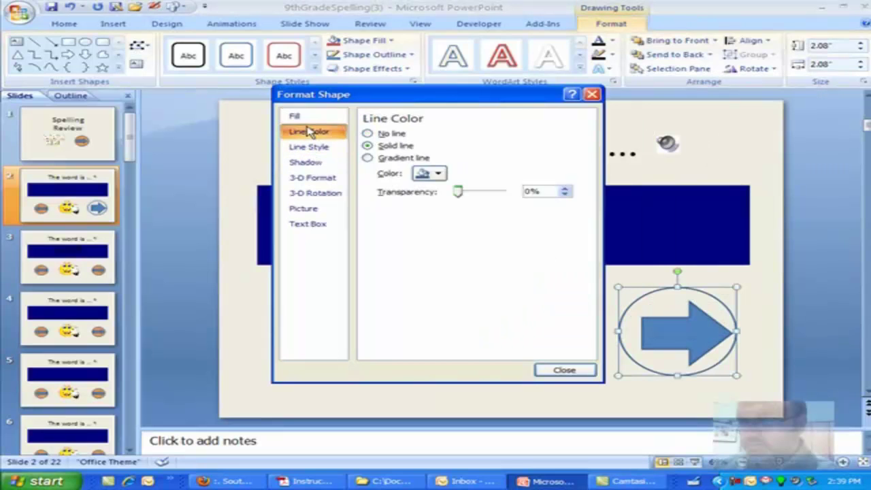
{"action": "left_click", "coordinate": [385, 133]}
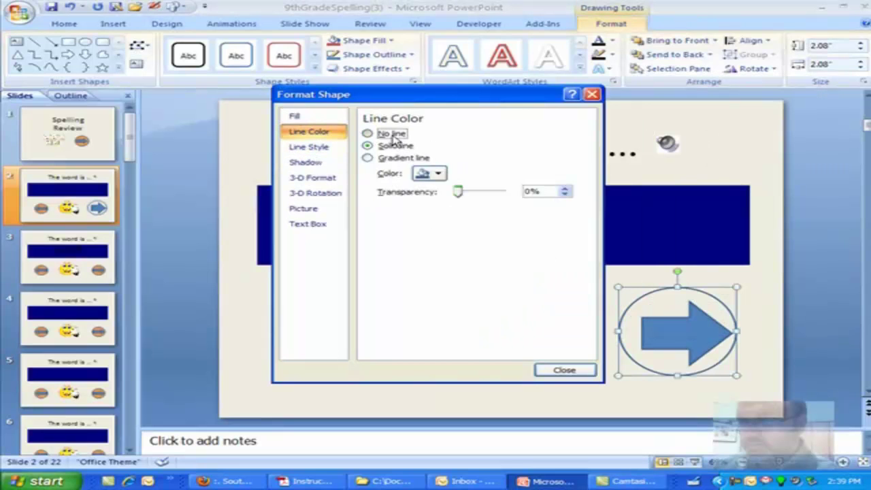
{"action": "left_click", "coordinate": [551, 370]}
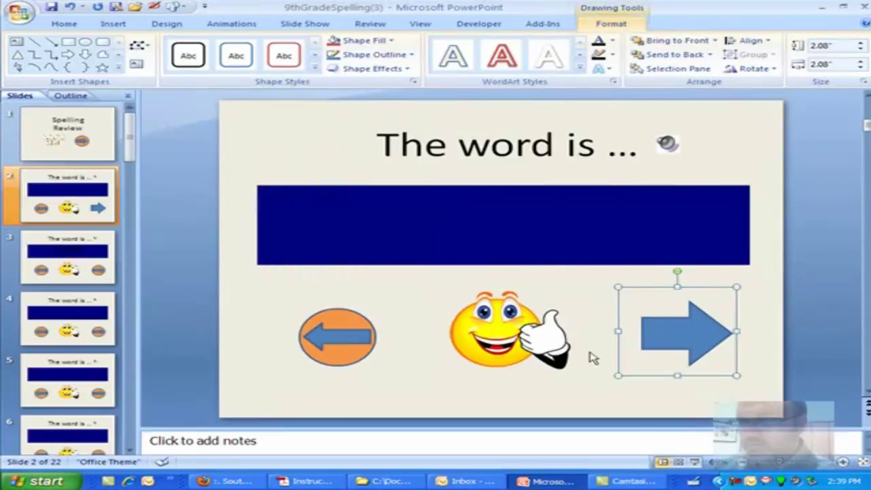
{"action": "left_click", "coordinate": [694, 463]}
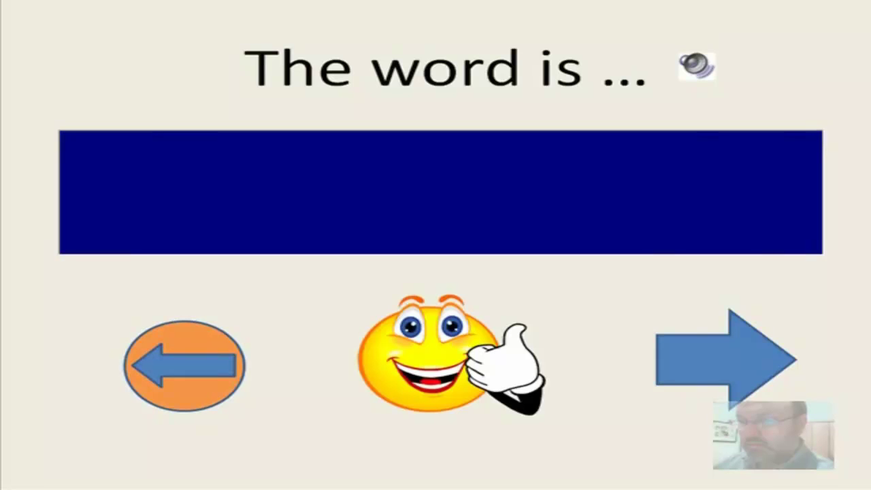
Advance through the show with the outline-free arrow until it ends.
{"action": "left_click", "coordinate": [705, 400]}
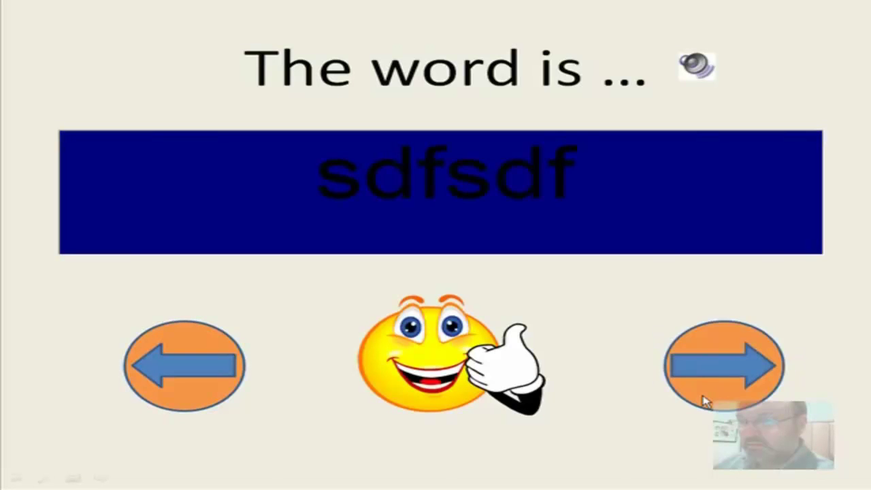
{"action": "left_click", "coordinate": [645, 349]}
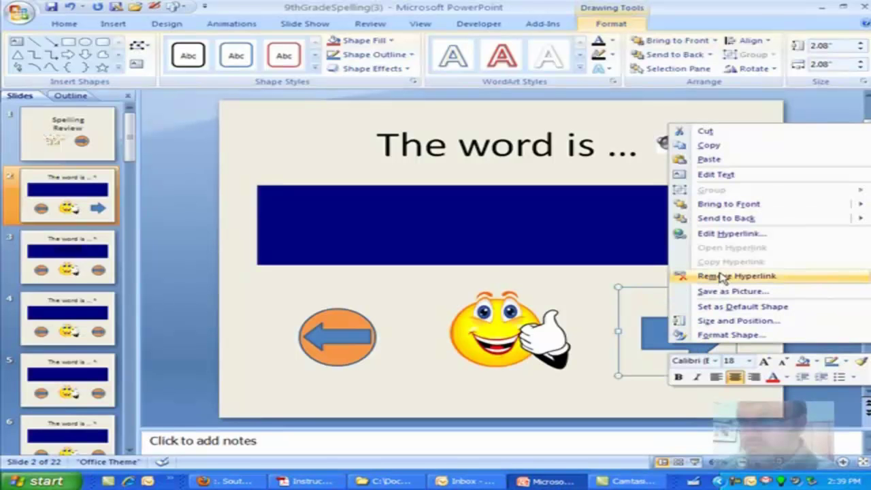
Review the arrow's Mouse Click and Mouse Over actions unchanged, then dismiss the Outlook mail alert.
{"action": "left_click", "coordinate": [719, 233]}
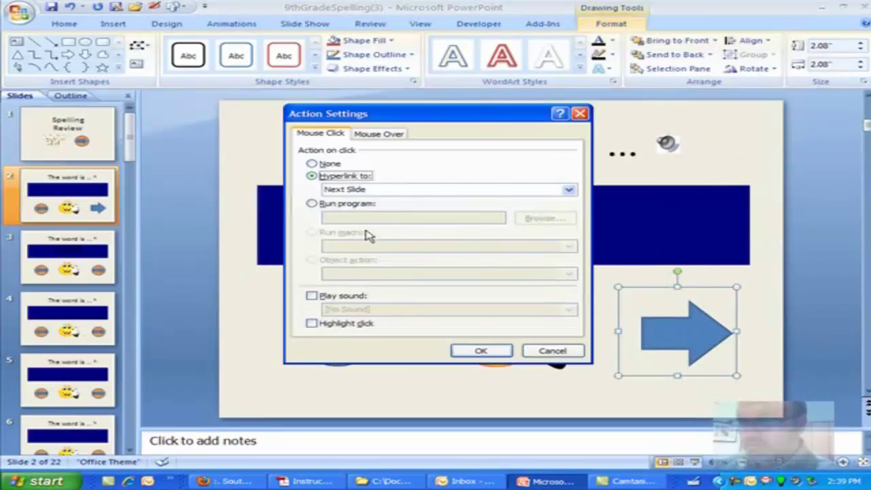
{"action": "left_click", "coordinate": [385, 134]}
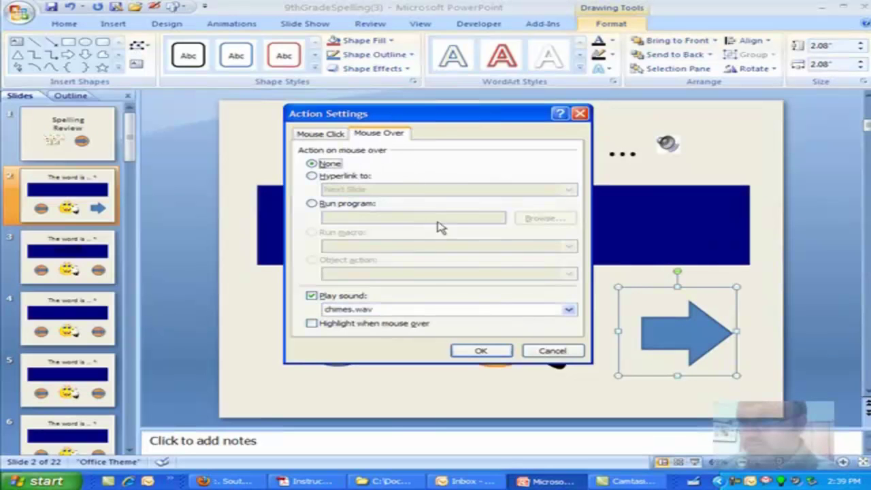
{"action": "left_click", "coordinate": [311, 134]}
{"action": "left_click", "coordinate": [378, 134]}
{"action": "left_click", "coordinate": [481, 351]}
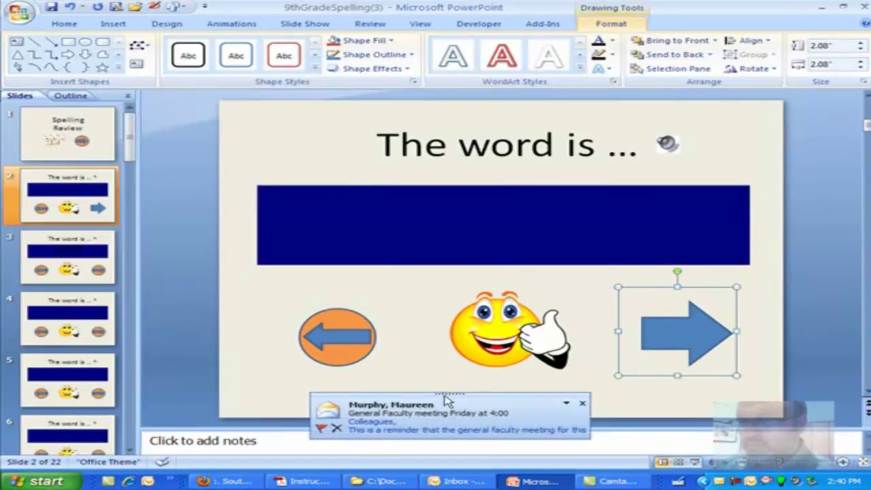
{"action": "left_click", "coordinate": [580, 402]}
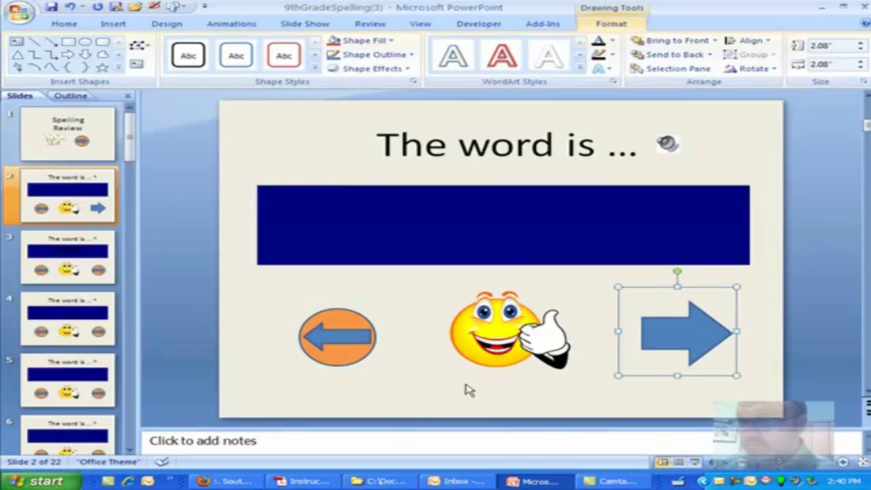
Open the blue text box's code and properties in Visual Basic, selecting its Height property.
{"action": "double_click", "coordinate": [471, 217]}
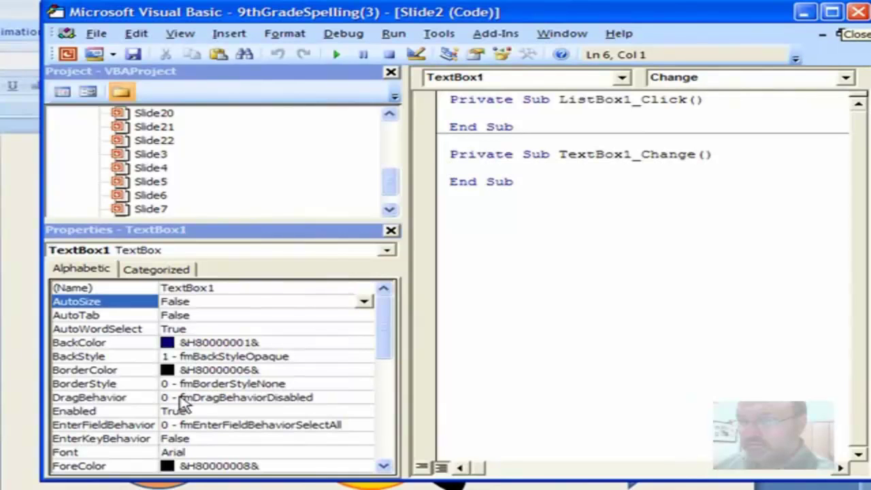
{"action": "left_click_drag", "start_coordinate": [384, 331], "coordinate": [376, 382]}
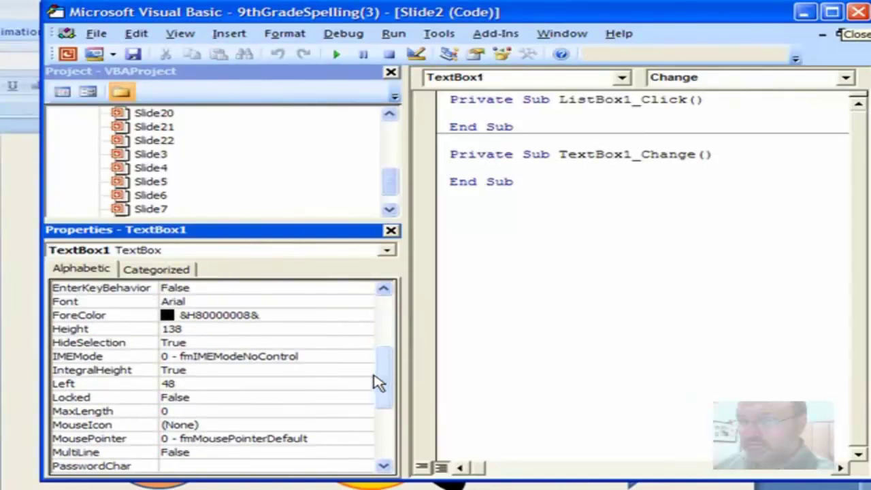
{"action": "left_click", "coordinate": [83, 331]}
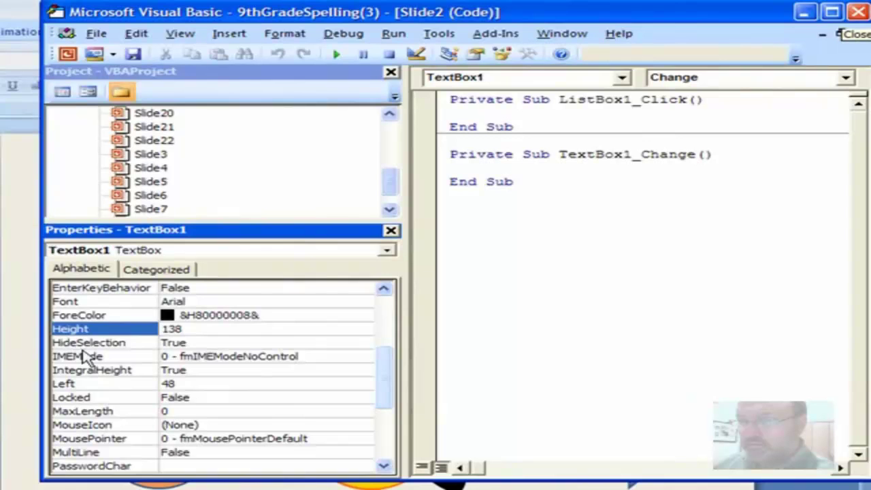
{"action": "scroll", "coordinate": [133, 413], "scroll_direction": "down", "scroll_amount": 2}
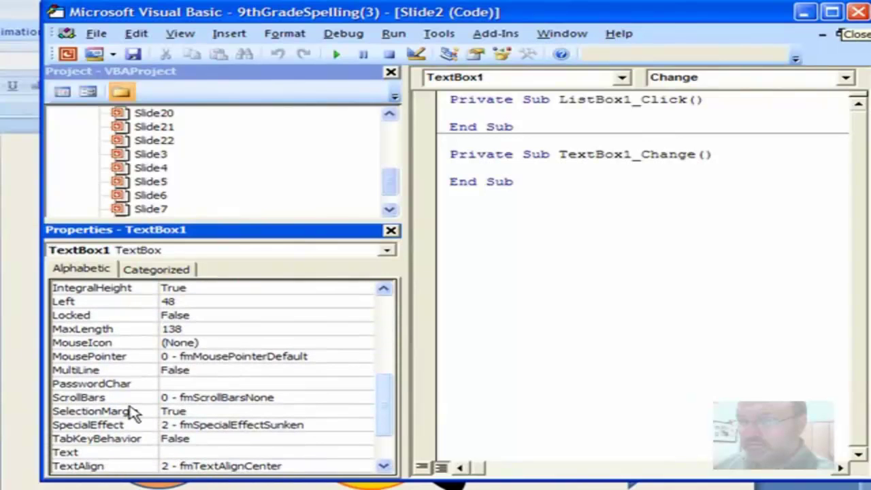
{"action": "scroll", "coordinate": [133, 413], "scroll_direction": "down", "scroll_amount": 2}
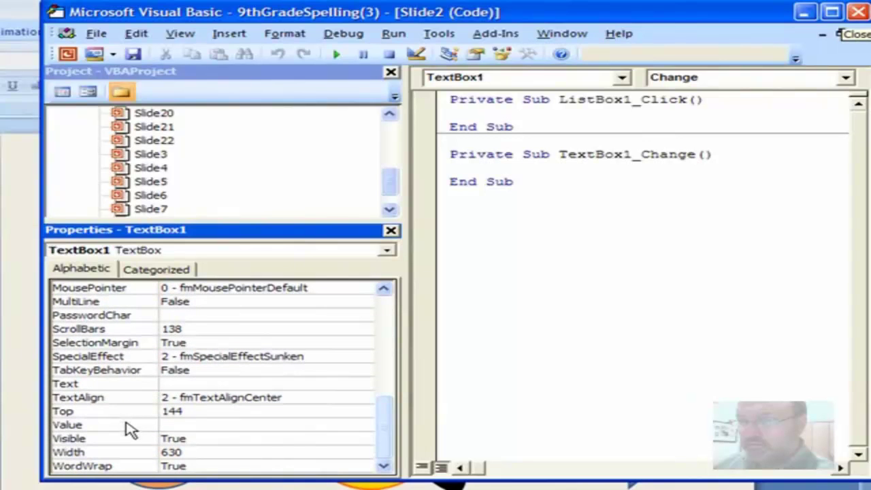
{"action": "scroll", "coordinate": [132, 426], "scroll_direction": "up", "scroll_amount": 4}
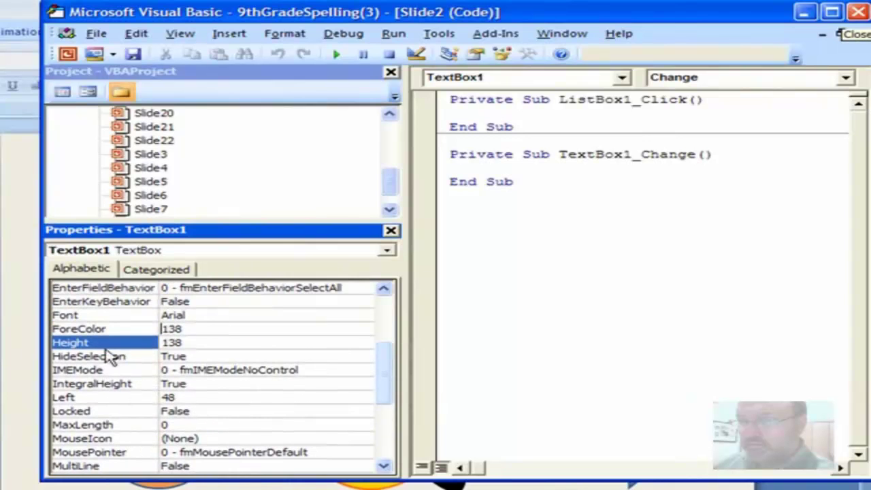
Set the text box font to Arial at size 100 and close the Visual Basic Editor.
{"action": "double_click", "coordinate": [170, 318]}
{"action": "left_click_drag", "start_coordinate": [445, 185], "coordinate": [446, 224]}
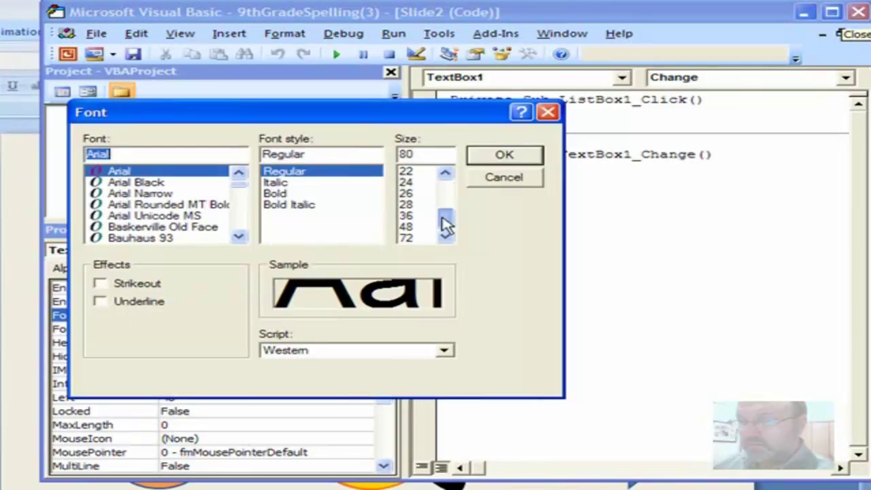
{"action": "left_click", "coordinate": [409, 216]}
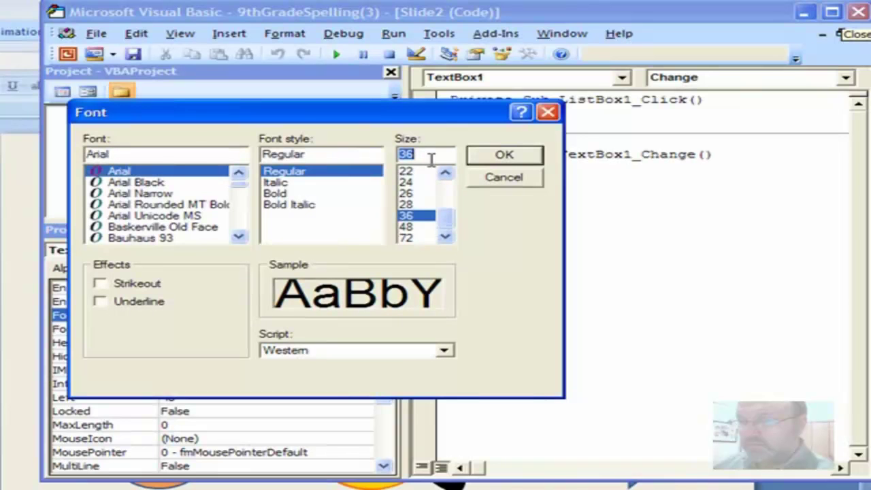
{"action": "left_click_drag", "start_coordinate": [431, 159], "coordinate": [394, 157]}
{"action": "type", "text": "100"}
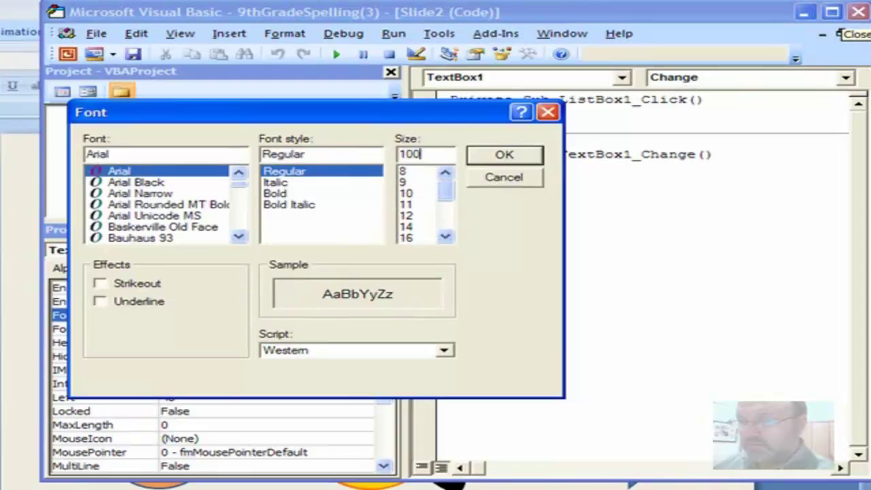
{"action": "left_click", "coordinate": [503, 155]}
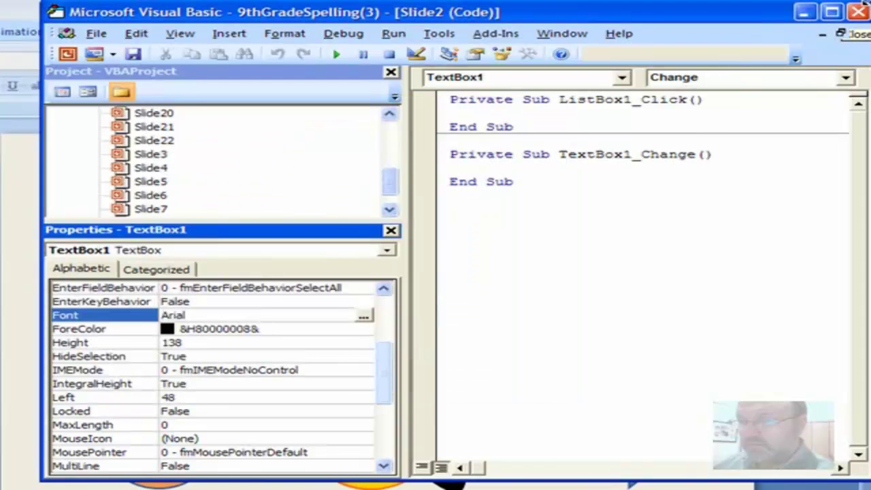
{"action": "left_click", "coordinate": [858, 13]}
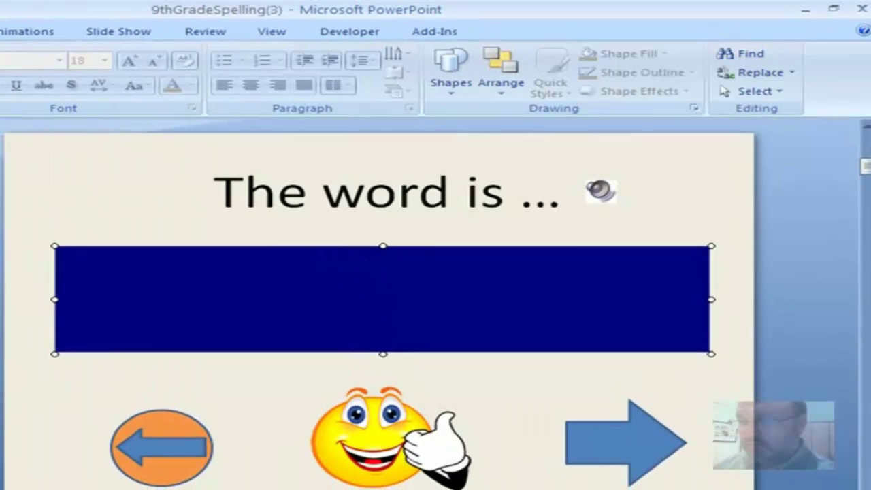
Test the answer box by typing 'dasdasd' in the slide show, then rerun and erase it.
{"action": "key", "text": "F5"}
{"action": "left_click", "coordinate": [458, 204]}
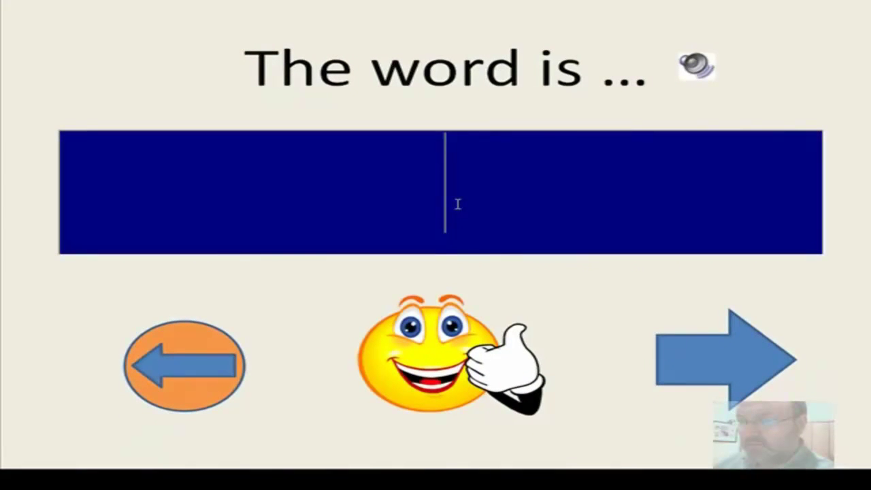
{"action": "type", "text": "dasdasd"}
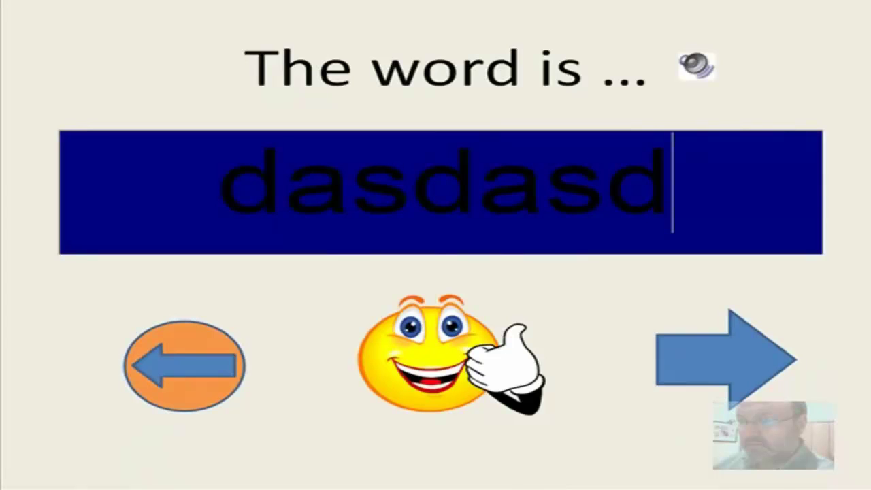
{"action": "key", "text": "Escape"}
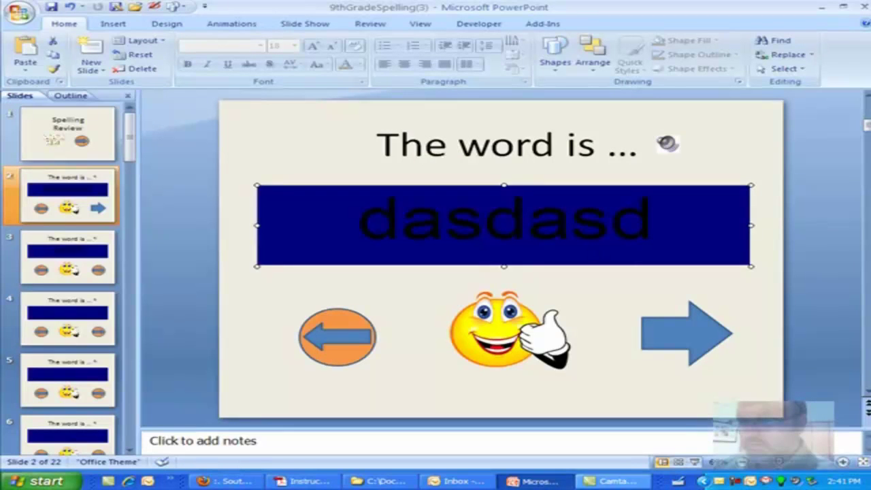
{"action": "left_click", "coordinate": [694, 462]}
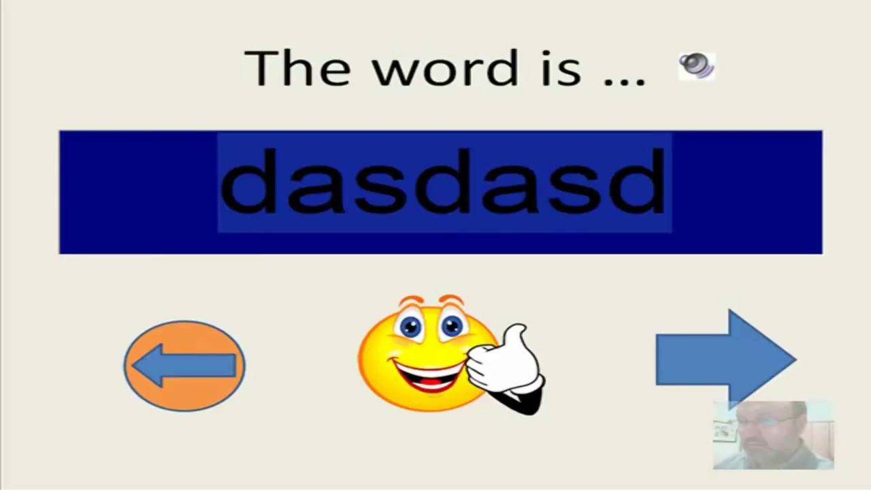
{"action": "key", "text": "BackSpace"}
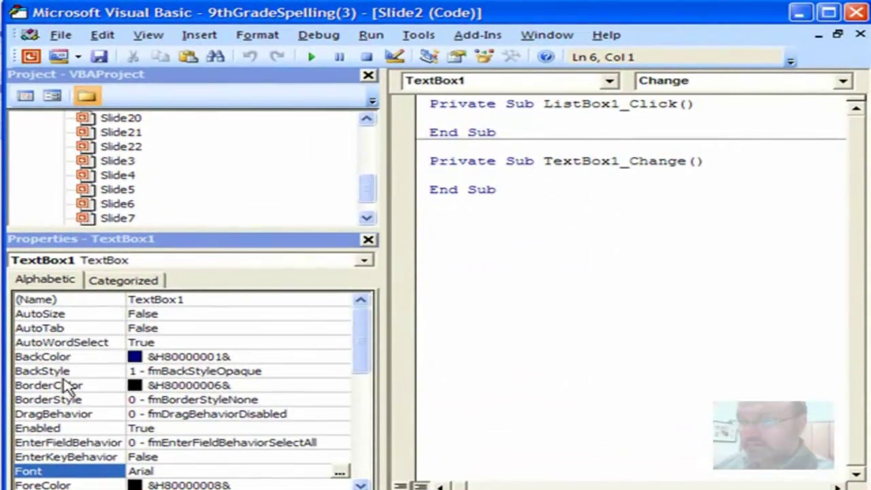
Set TextBox1's ForeColor to white (&H80000004&) and close the Visual Basic Editor.
{"action": "double_click", "coordinate": [85, 474]}
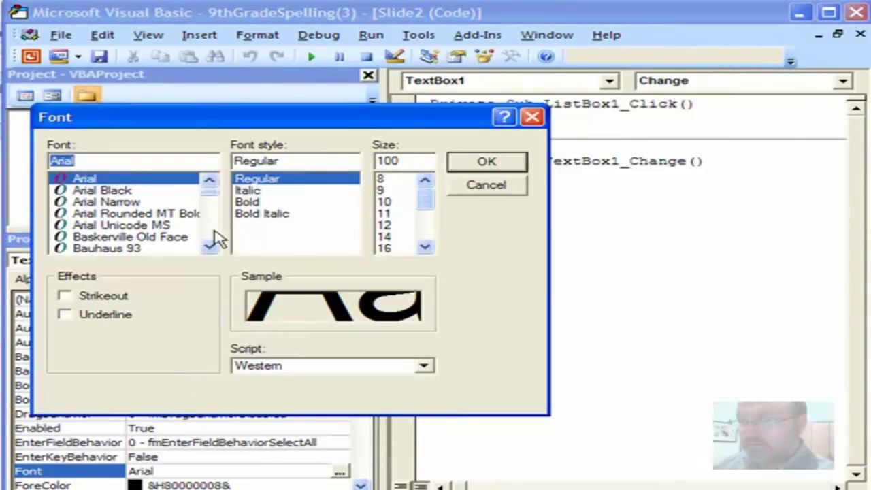
{"action": "left_click", "coordinate": [532, 117]}
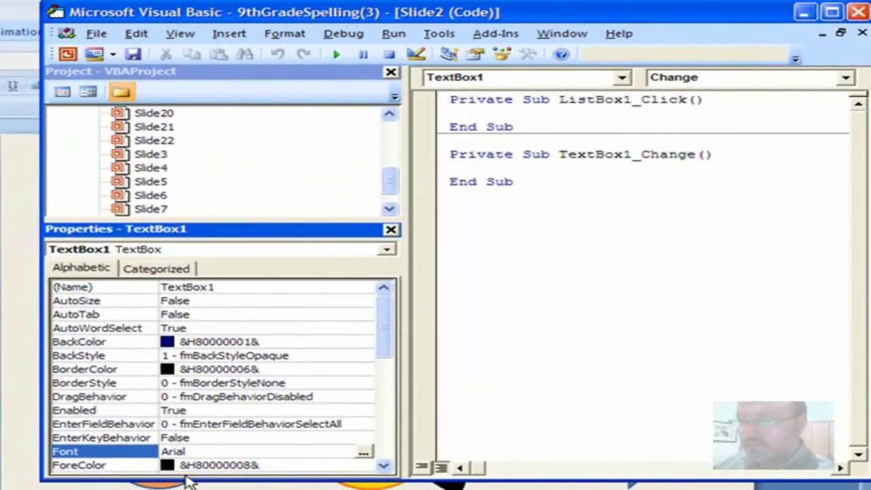
{"action": "left_click", "coordinate": [189, 465]}
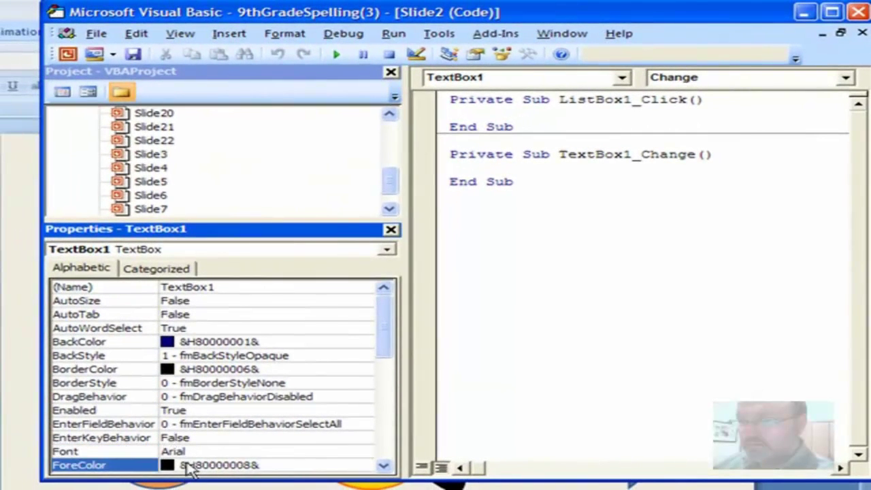
{"action": "double_click", "coordinate": [135, 468]}
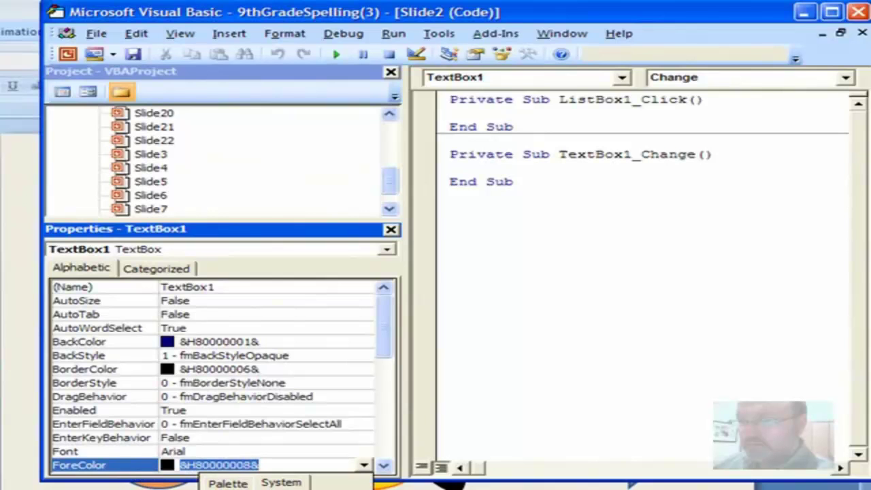
{"action": "key", "text": "Return"}
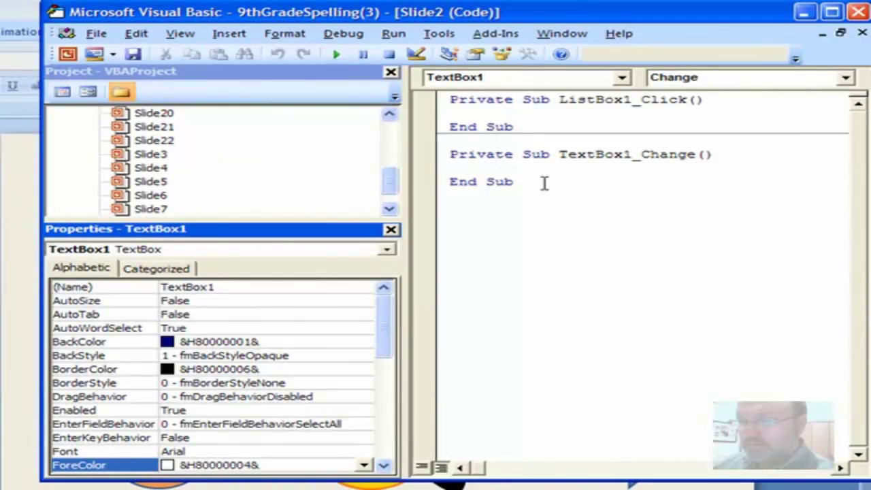
{"action": "left_click", "coordinate": [858, 13]}
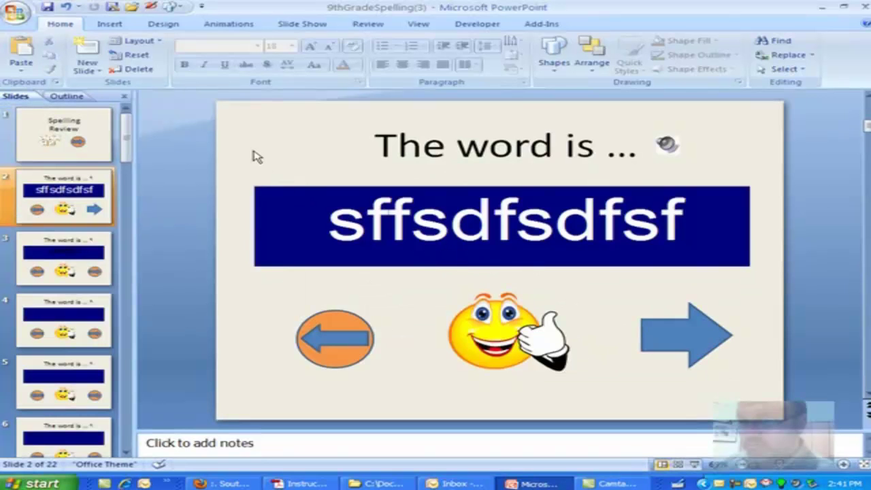
Uncheck On Mouse Click under Advance Slide so slide 2 no longer advances on a click.
{"action": "left_click", "coordinate": [229, 24]}
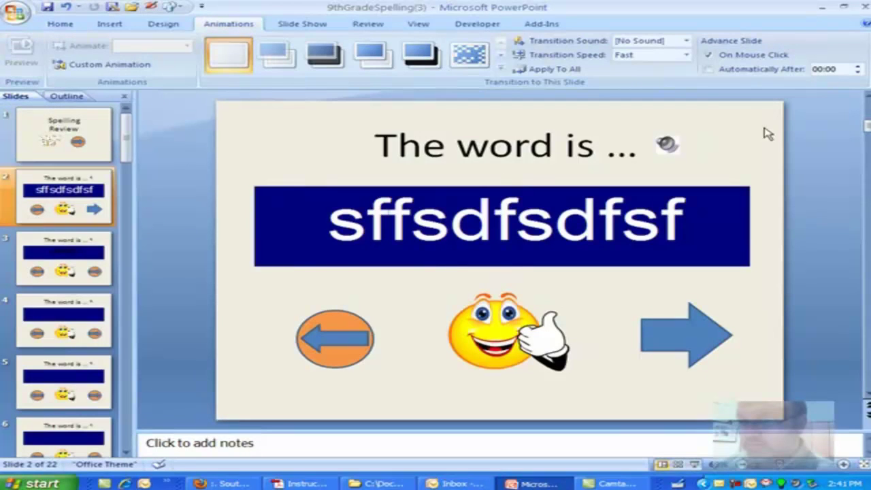
{"action": "left_click", "coordinate": [705, 55]}
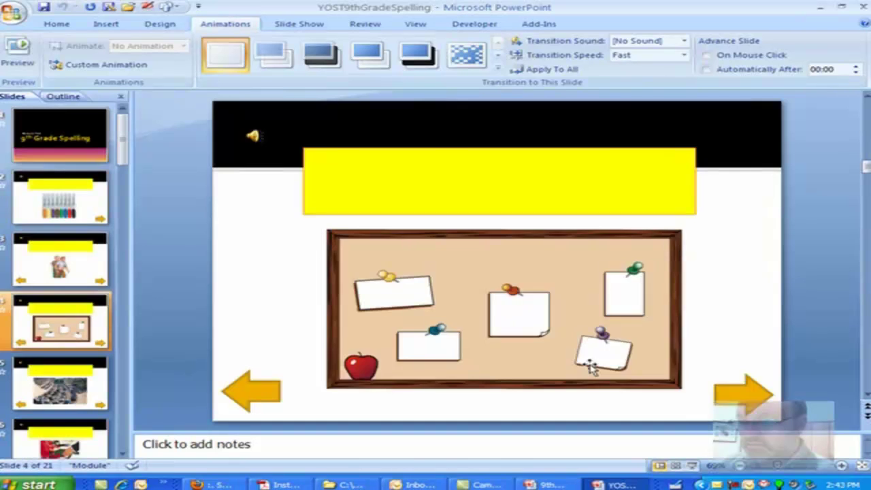
Keep the fuel-pump slide's word sound set to play Automatically.
{"action": "scroll", "coordinate": [589, 368], "scroll_direction": "down", "scroll_amount": 1}
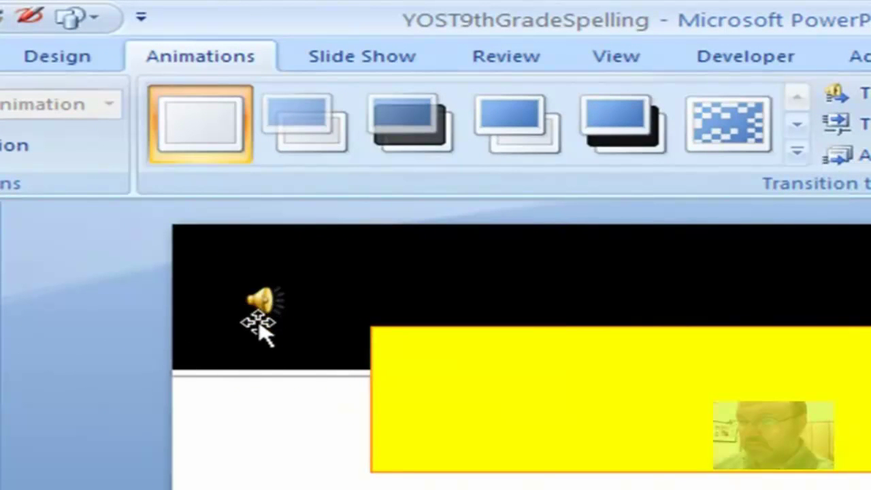
{"action": "double_click", "coordinate": [265, 307]}
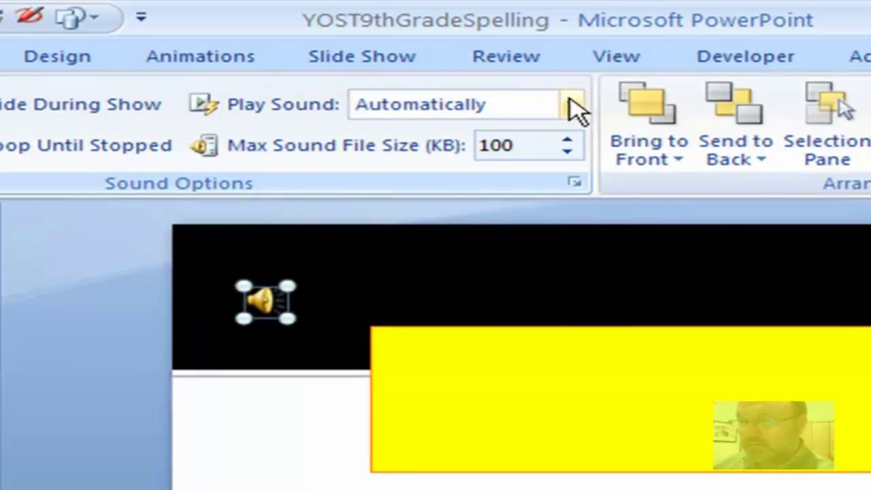
{"action": "left_click", "coordinate": [573, 106]}
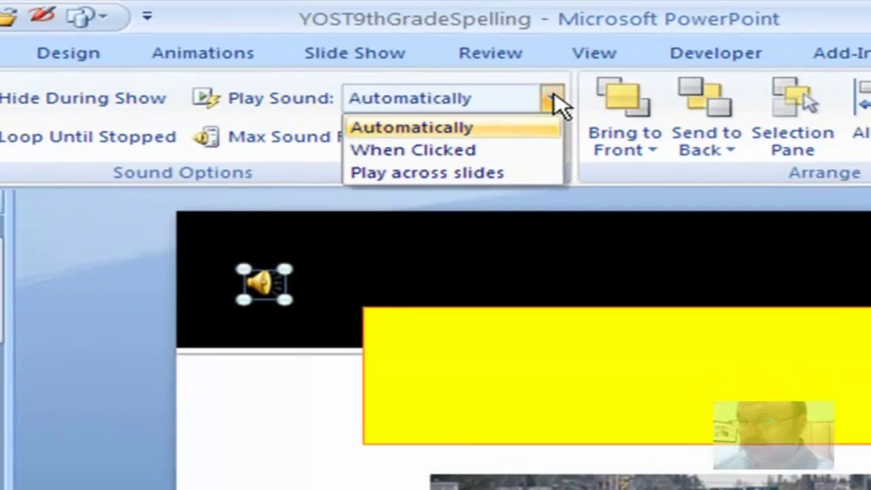
{"action": "left_click", "coordinate": [573, 107]}
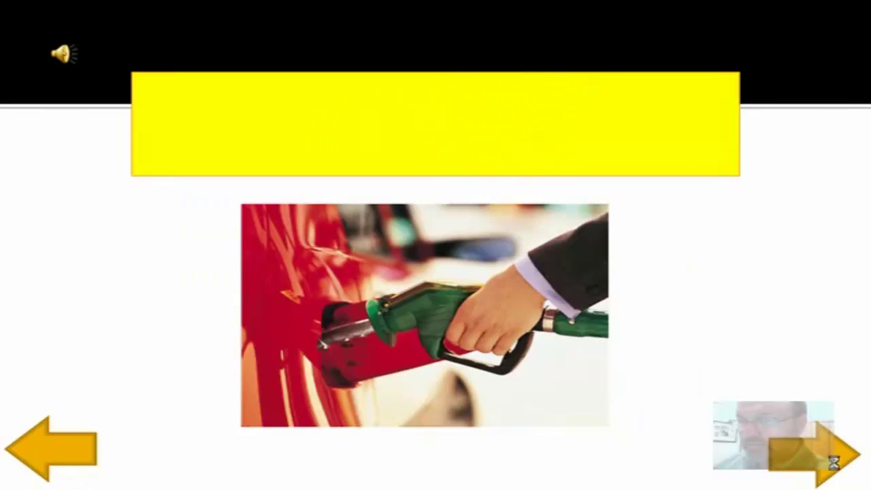
Advance to the harvester slide, confirm its word sound plays Automatically, then deselect it.
{"action": "left_click", "coordinate": [835, 466]}
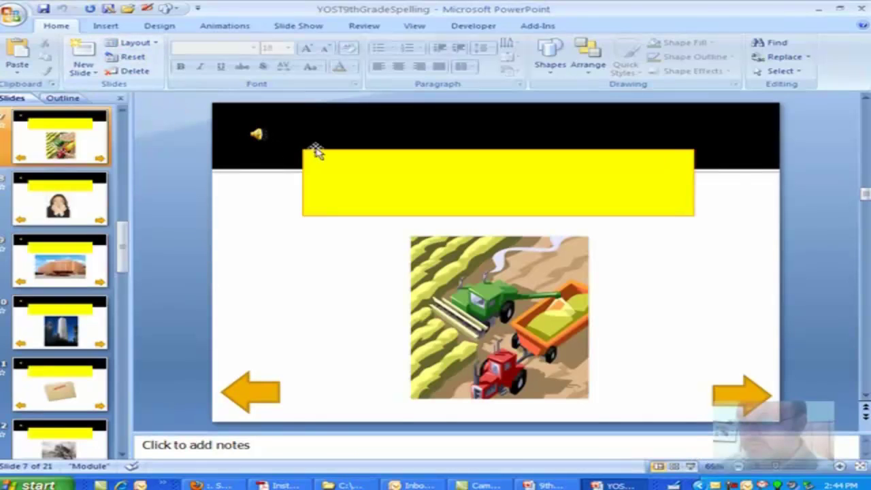
{"action": "left_click", "coordinate": [256, 133]}
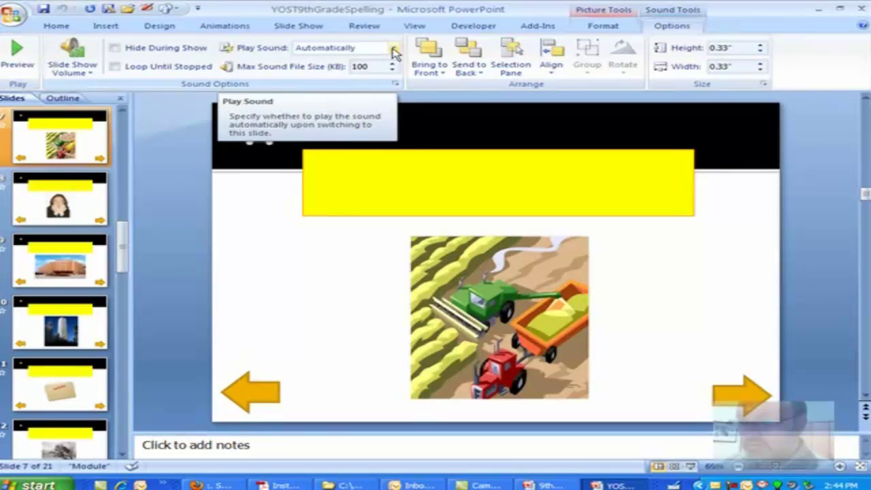
{"action": "left_click", "coordinate": [368, 259]}
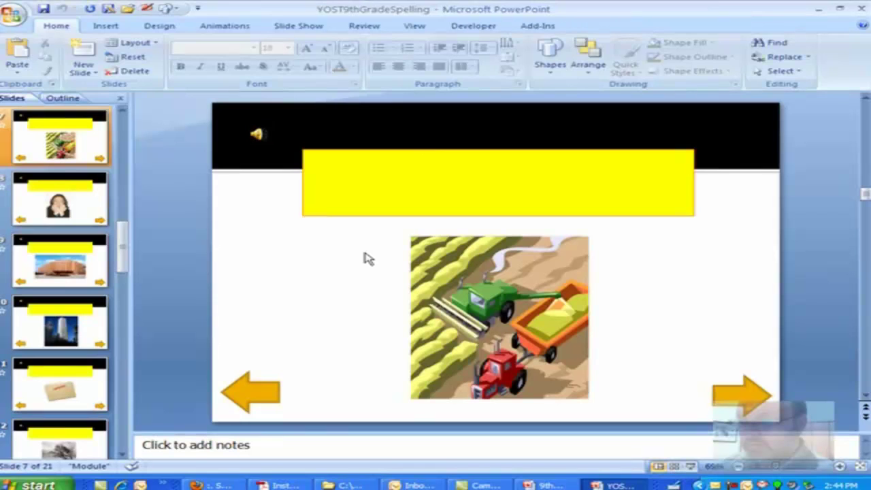